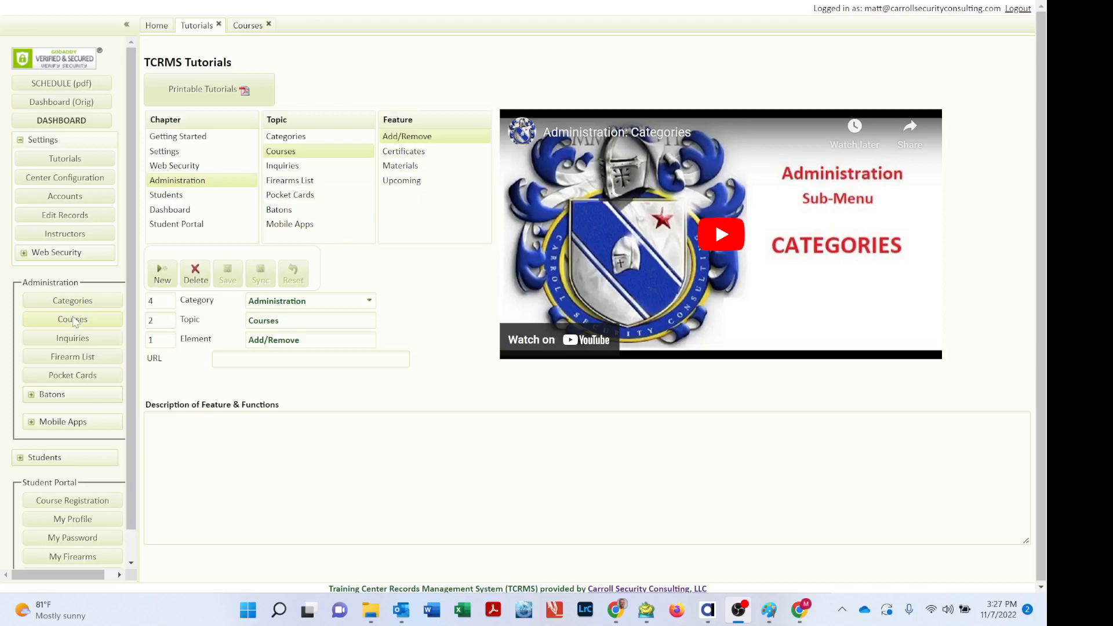
Open the administration page for courses and check which categories the course filter offers.
{"action": "left_click", "coordinate": [73, 321]}
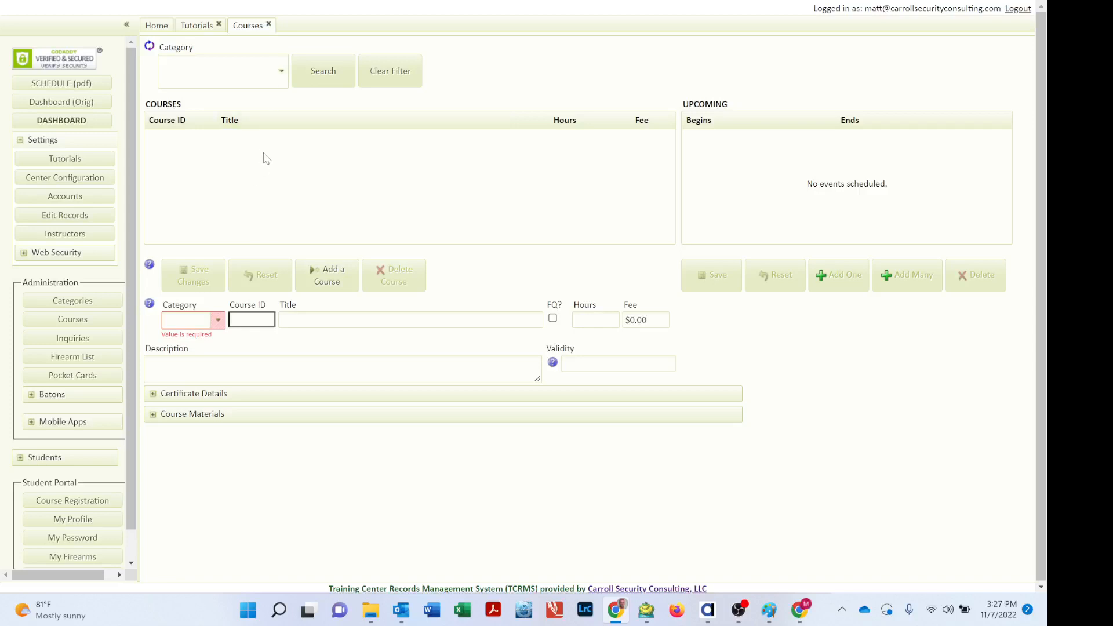
{"action": "left_click", "coordinate": [282, 74]}
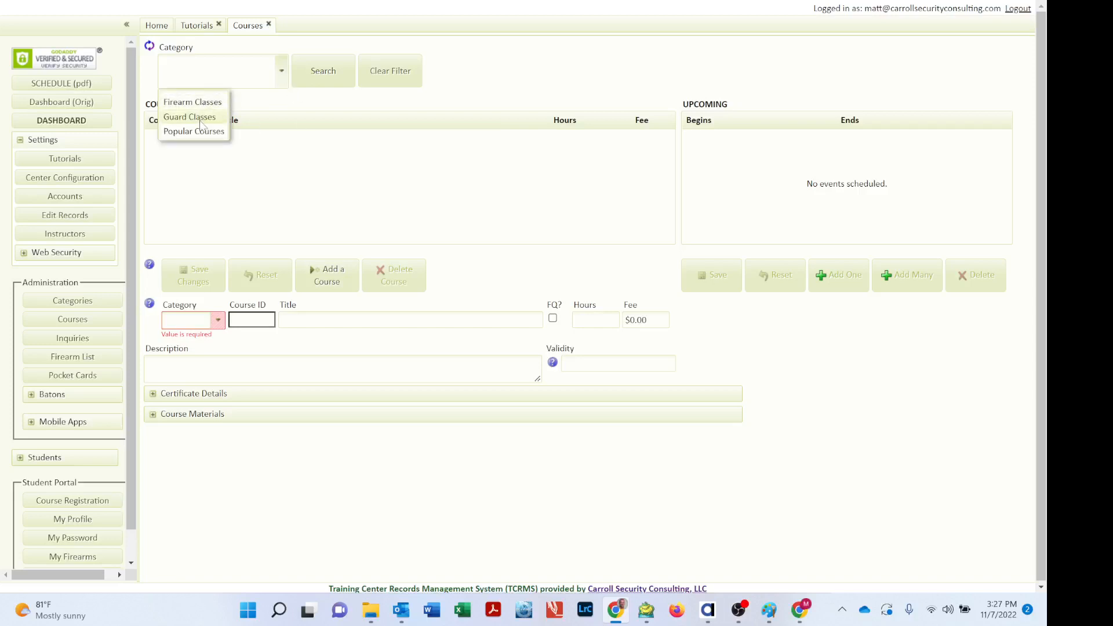
{"action": "left_click", "coordinate": [463, 90]}
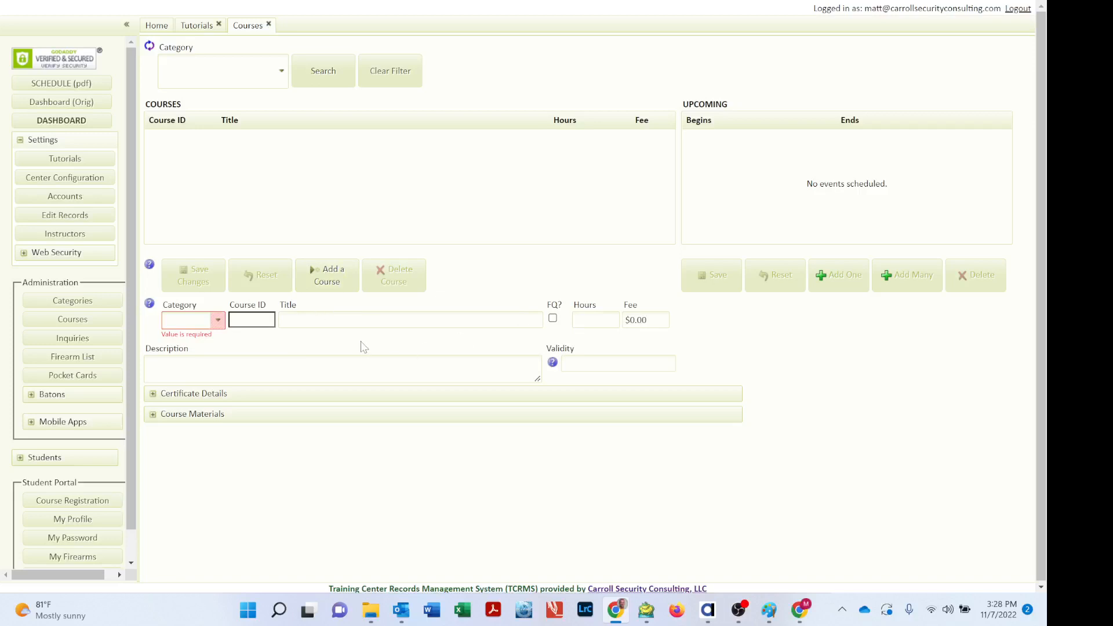
Start a course in the Guard Classes category with course ID 1 and the title "Guard Certification, Phase One".
{"action": "left_click", "coordinate": [218, 322]}
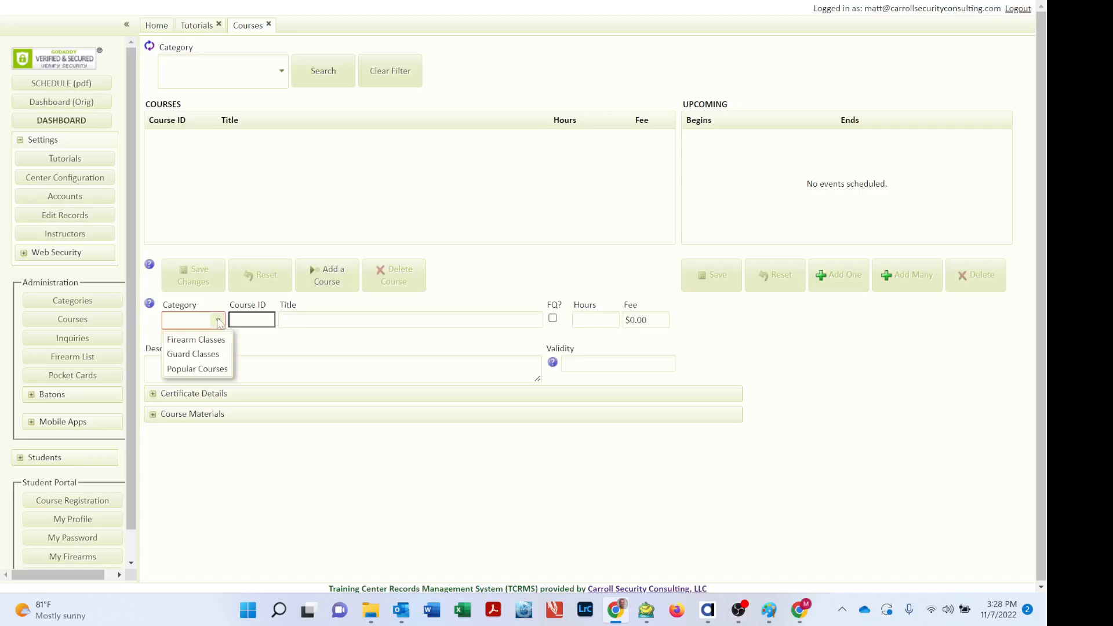
{"action": "left_click", "coordinate": [211, 355]}
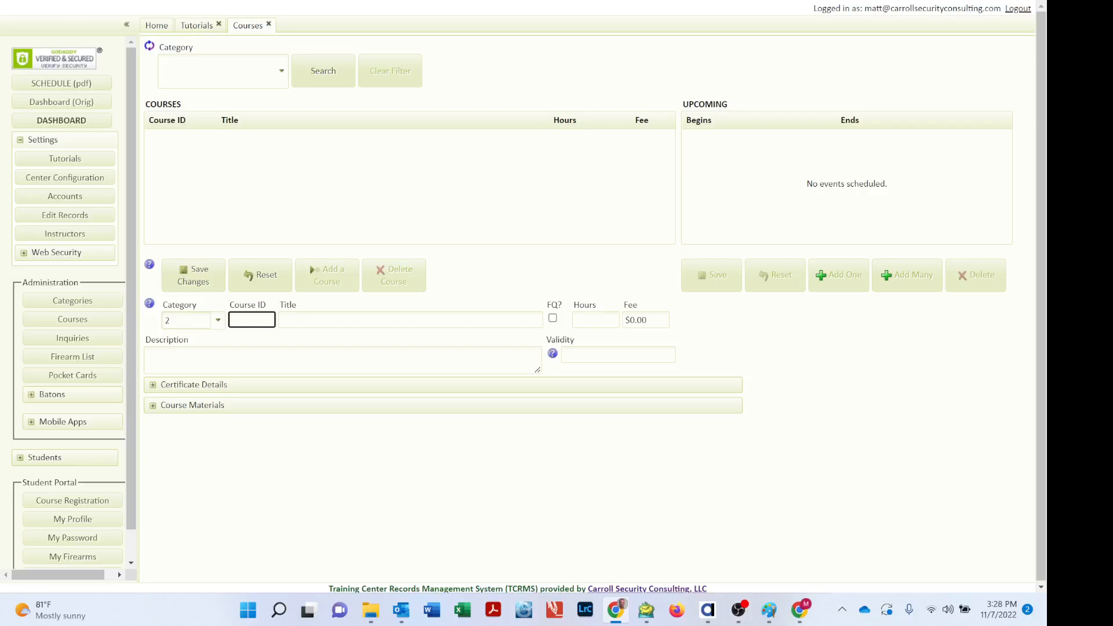
{"action": "type", "text": "1"}
{"action": "key", "text": "Tab"}
{"action": "type", "text": "Guard Certification,"}
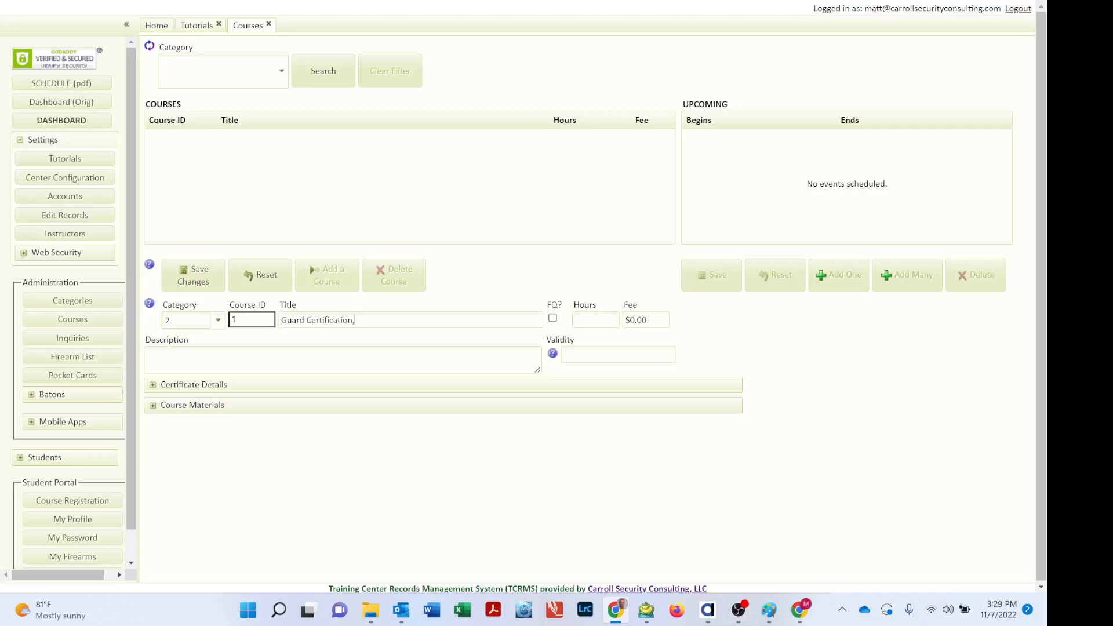
{"action": "type", "text": " Phase One"}
Set the guard course to 8 hours, an $80 fee and the description "Test data", and save it.
{"action": "left_click", "coordinate": [596, 320]}
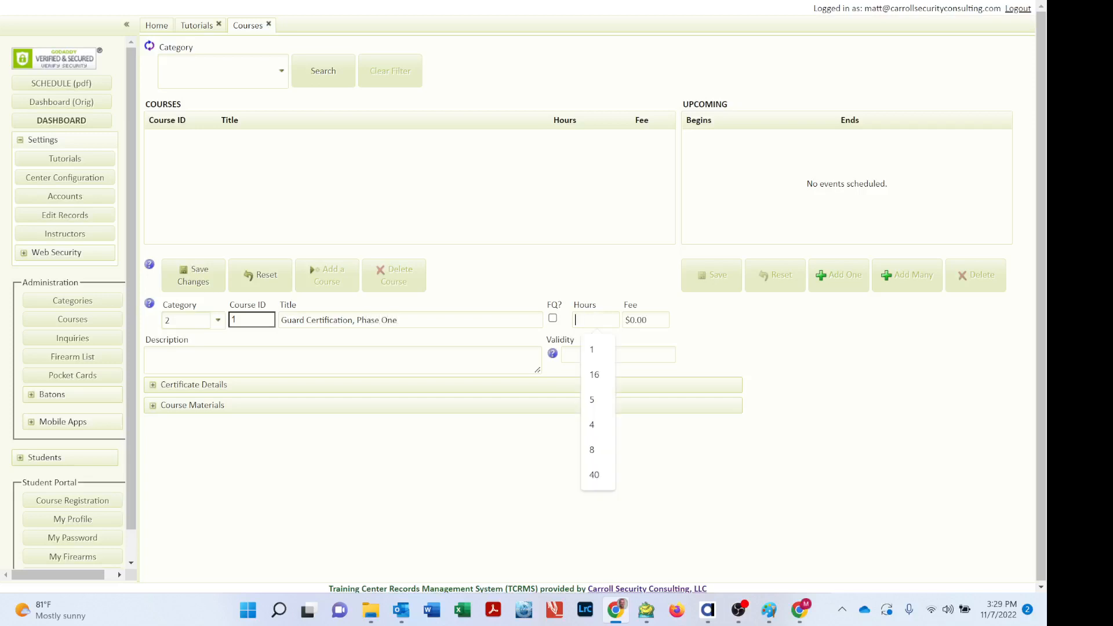
{"action": "type", "text": "8"}
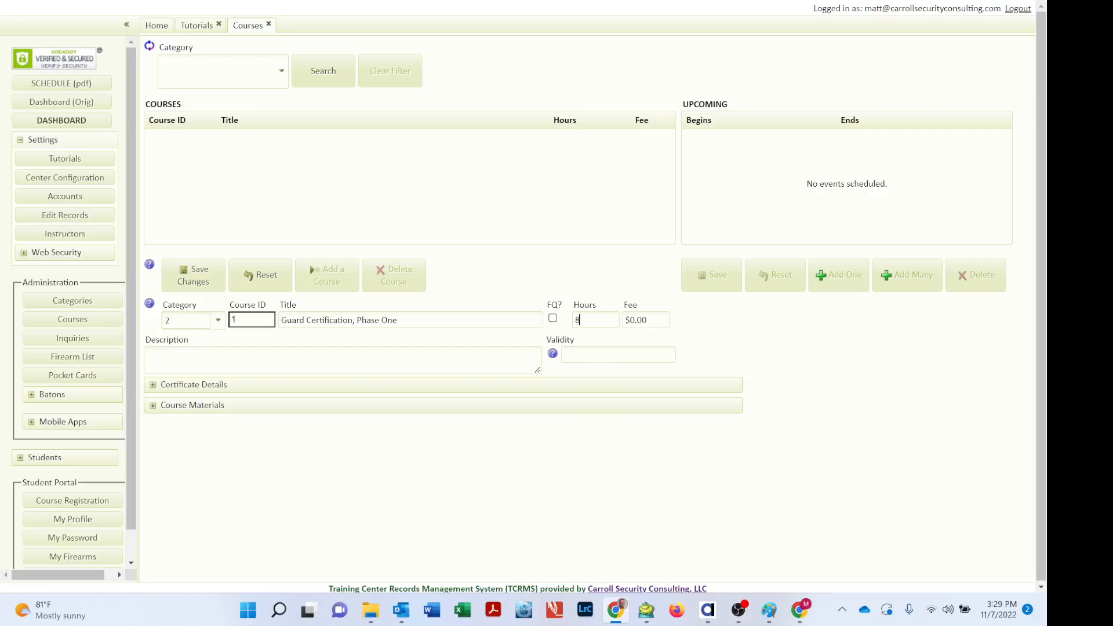
{"action": "key", "text": "Tab"}
{"action": "type", "text": "8"}
{"action": "key", "text": "Tab"}
{"action": "type", "text": "Test date"}
{"action": "left_click", "coordinate": [191, 278]}
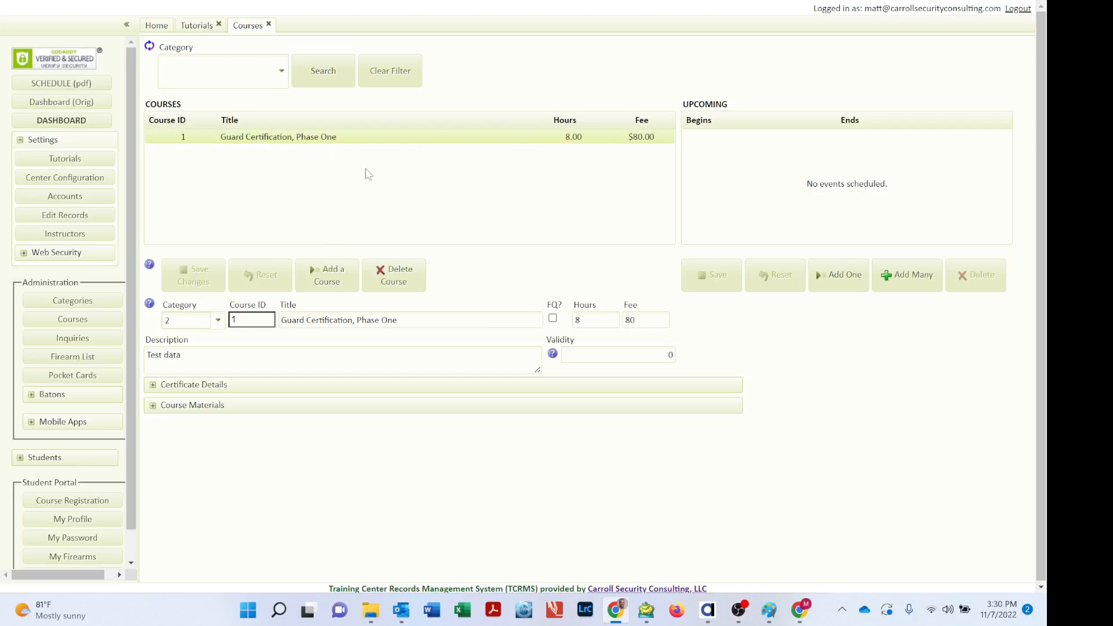
Add another course in the Firearm Classes category with course ID 2 and the title "Exposed Firearms Certification".
{"action": "left_click", "coordinate": [323, 276]}
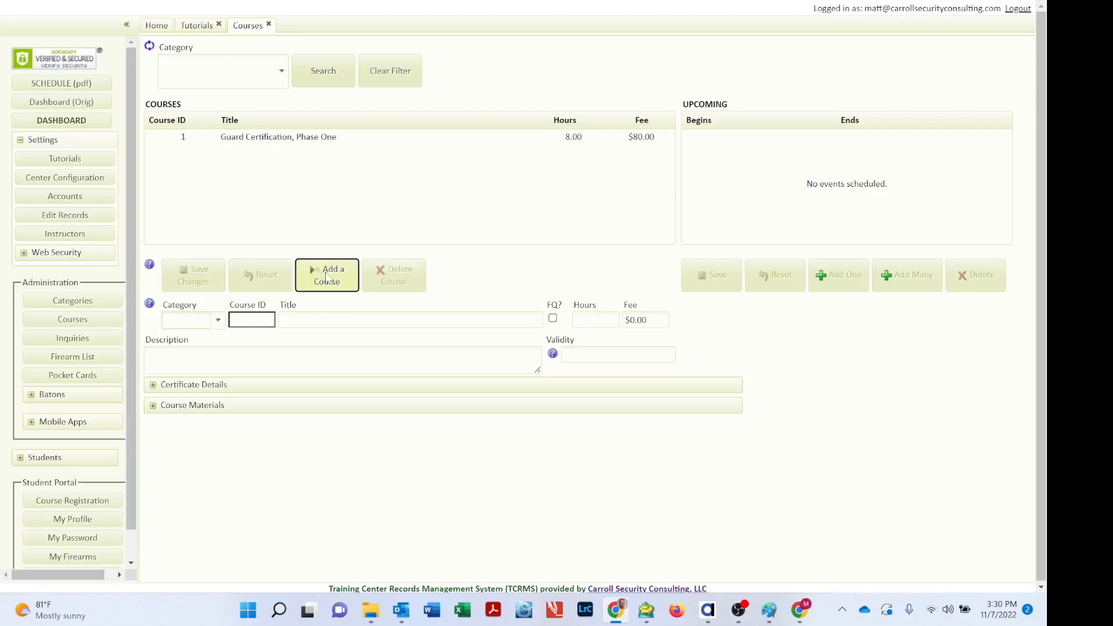
{"action": "left_click", "coordinate": [218, 321]}
{"action": "left_click", "coordinate": [196, 340]}
{"action": "key", "text": "Tab"}
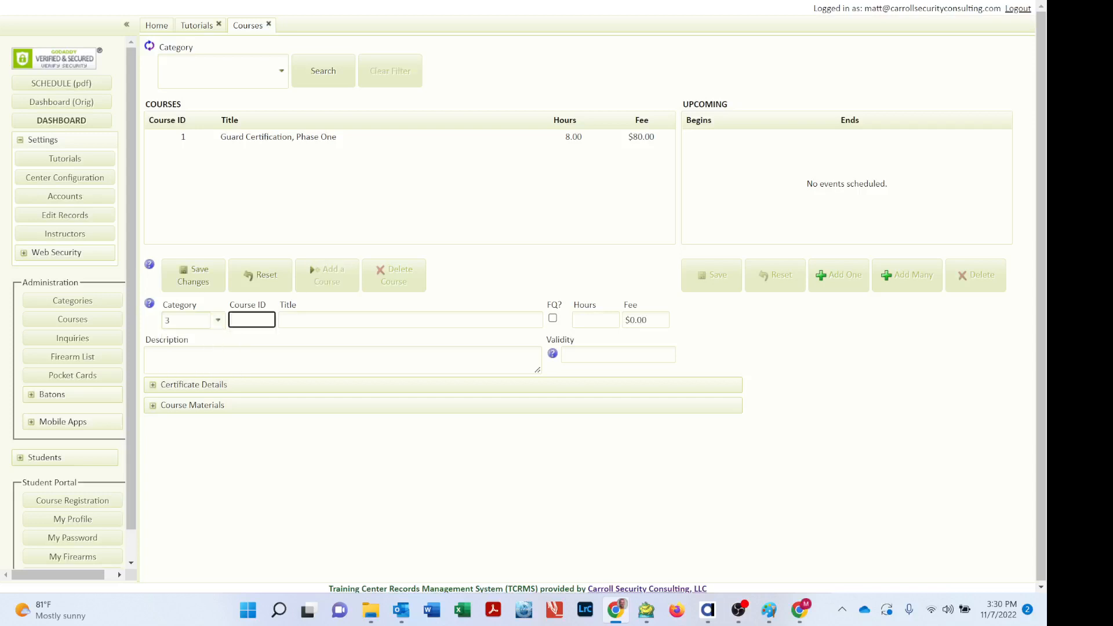
{"action": "type", "text": "2"}
{"action": "key", "text": "Tab"}
{"action": "type", "text": "Exposed Firearms "}
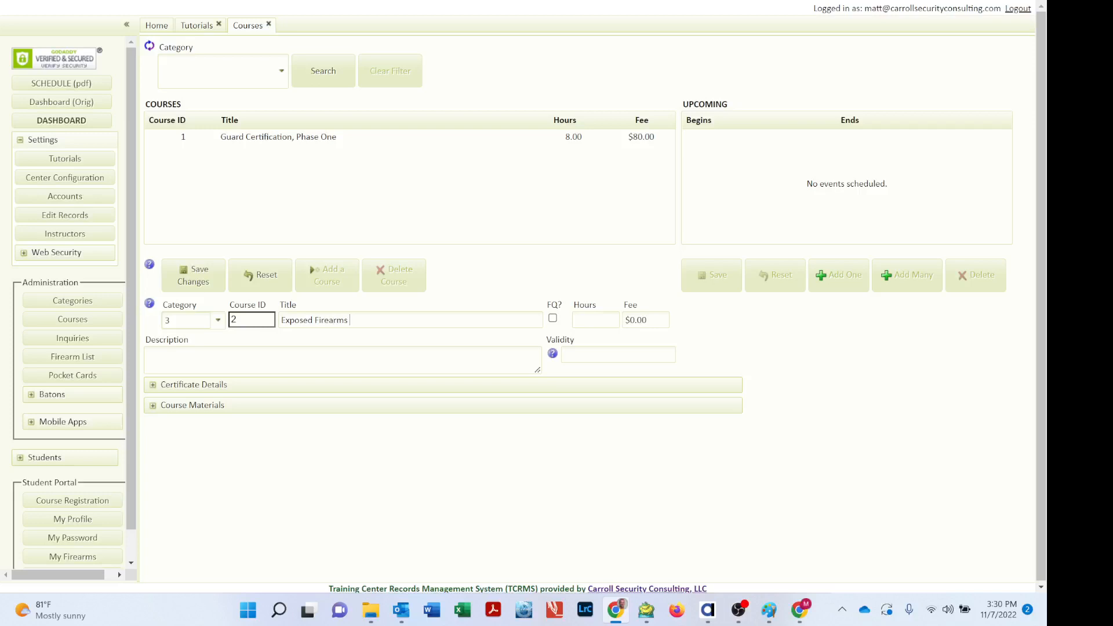
{"action": "type", "text": "Certification"}
Set the firearms course to 16 hours, a $200 fee and the description "Firearms course for security guards", and save it.
{"action": "left_click", "coordinate": [585, 321]}
{"action": "type", "text": "16"}
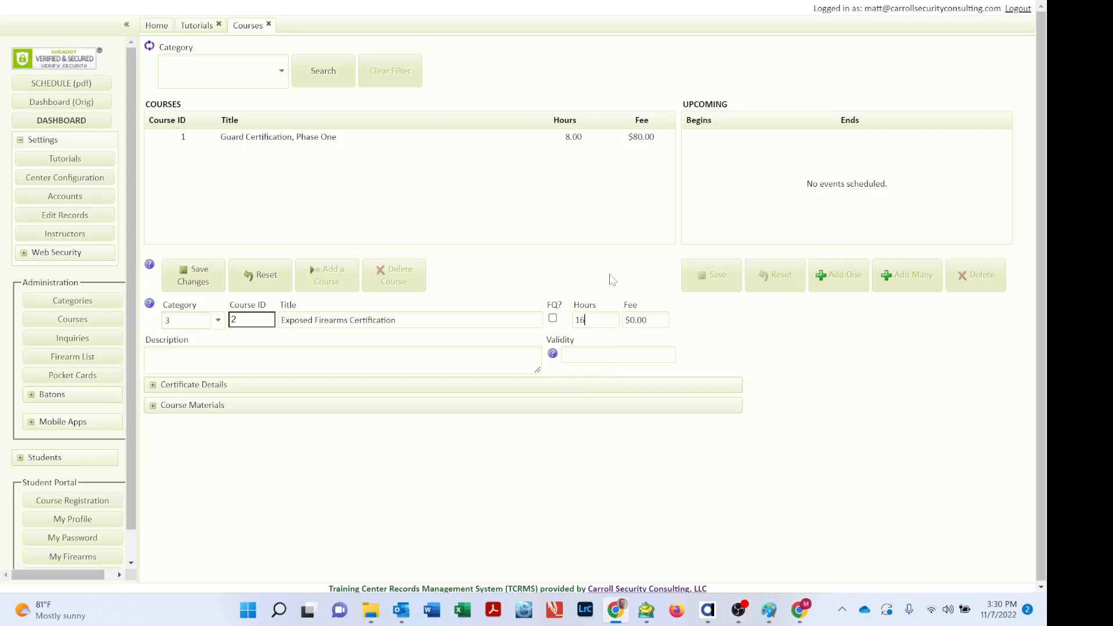
{"action": "left_click", "coordinate": [631, 319]}
{"action": "type", "text": "20"}
{"action": "type", "text": "Firearms course for security "}
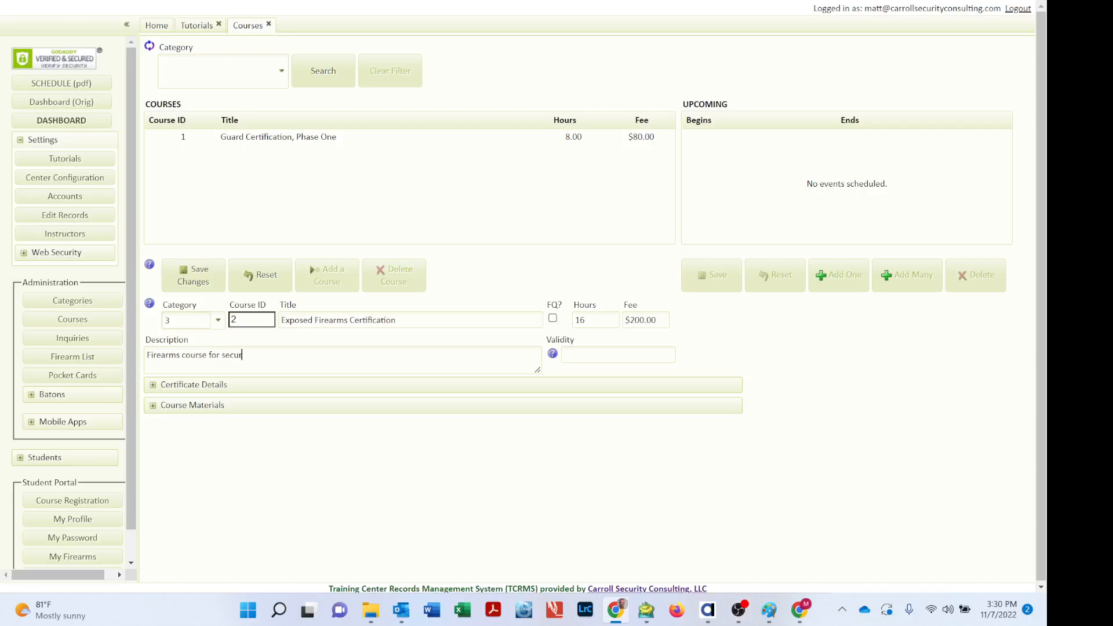
{"action": "type", "text": "guards"}
{"action": "left_click", "coordinate": [198, 280]}
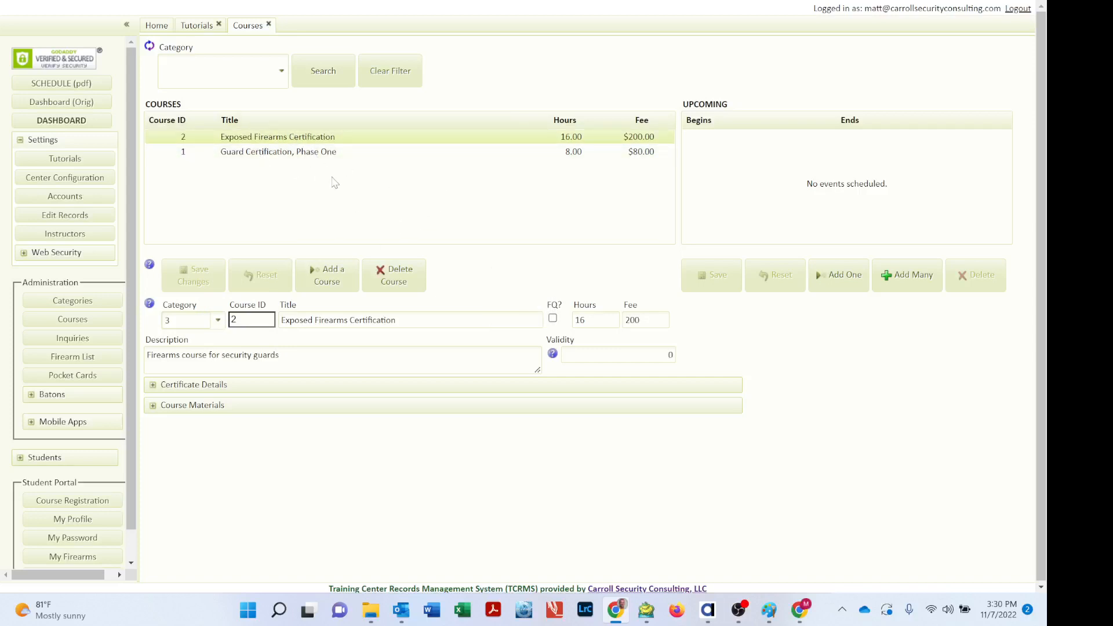
Compare the details and upcoming events of both listed courses, ending with Guard Certification, Phase One selected.
{"action": "left_click", "coordinate": [308, 152]}
{"action": "left_click", "coordinate": [324, 138]}
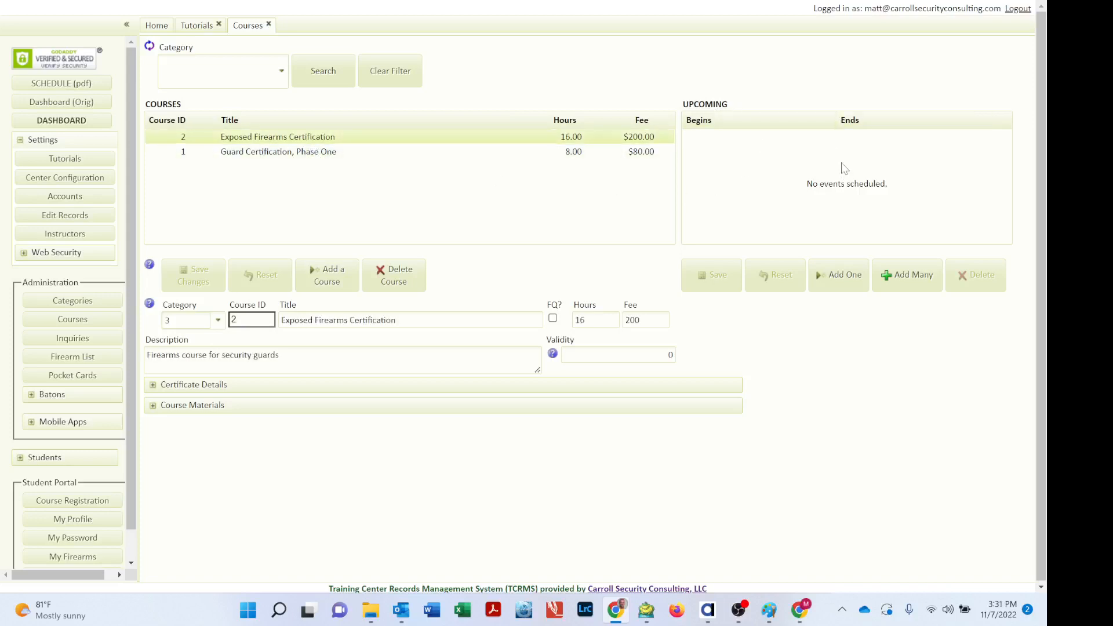
{"action": "left_click", "coordinate": [319, 153]}
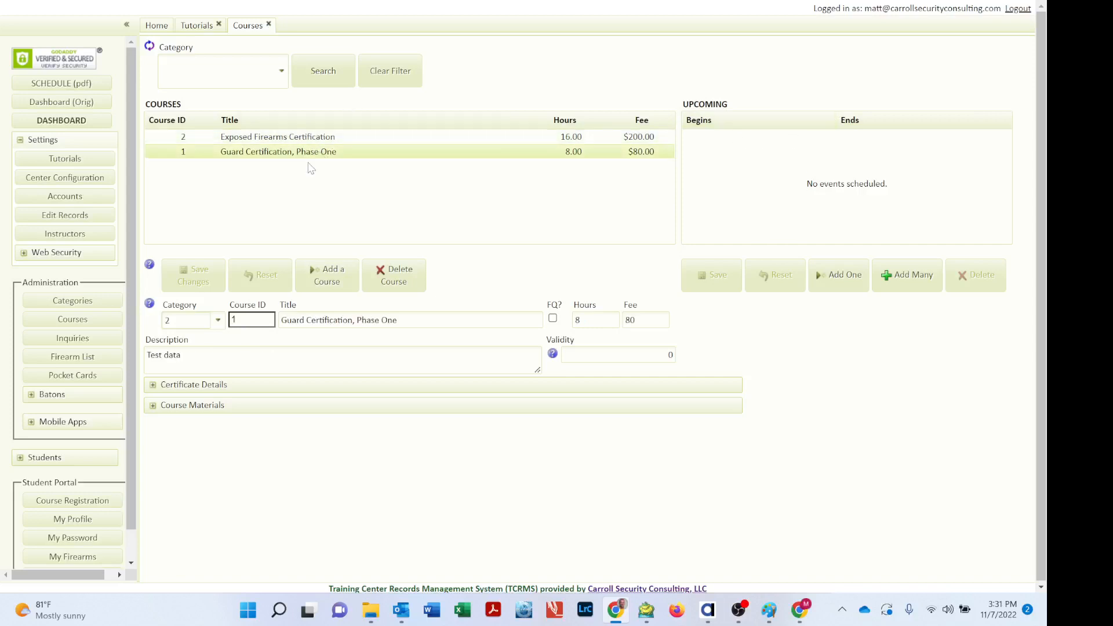